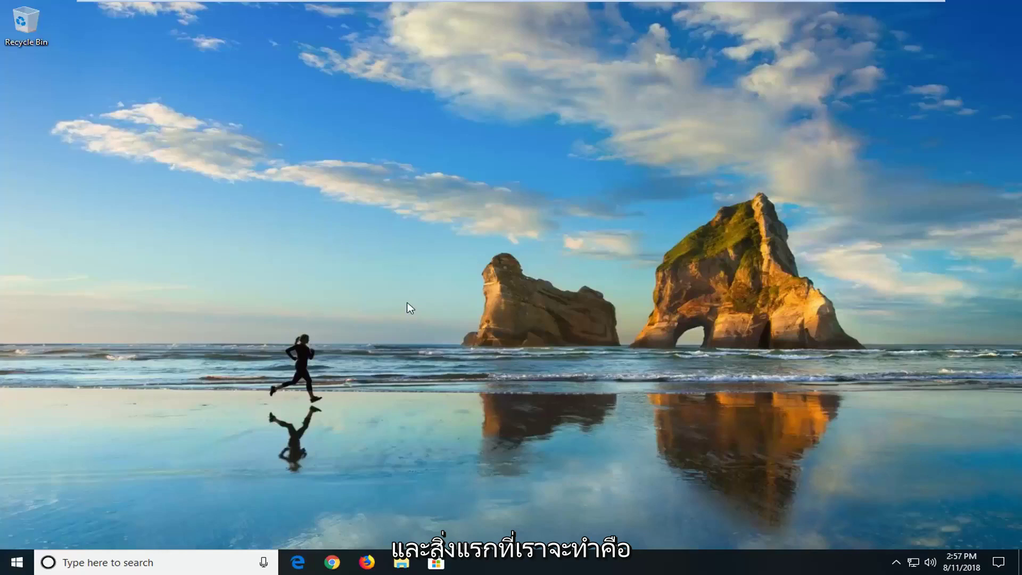
- Search Start for 'troubleshoot' and open the Troubleshoot system settings page
left_click(17, 562)
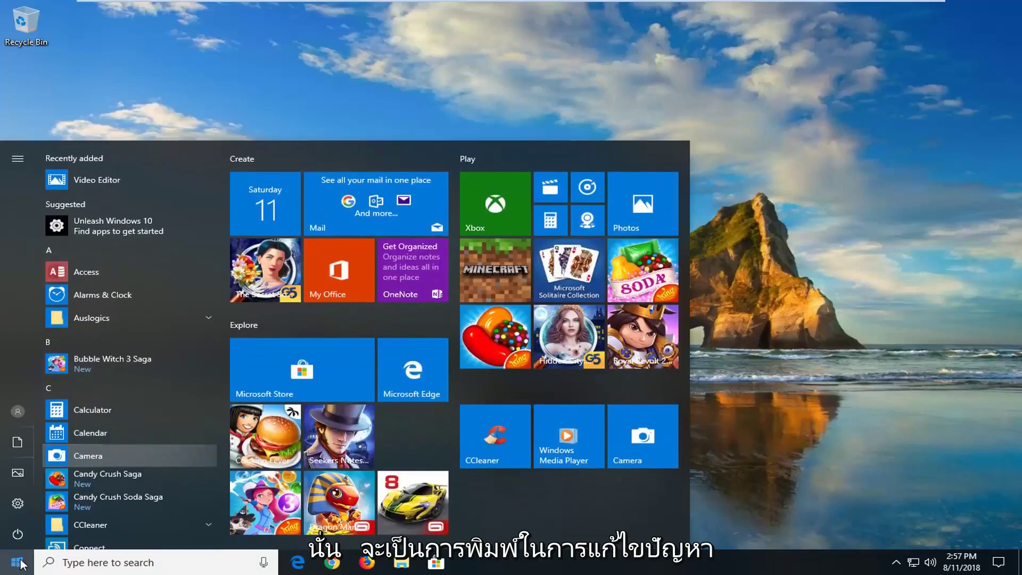
type("troubleshoot")
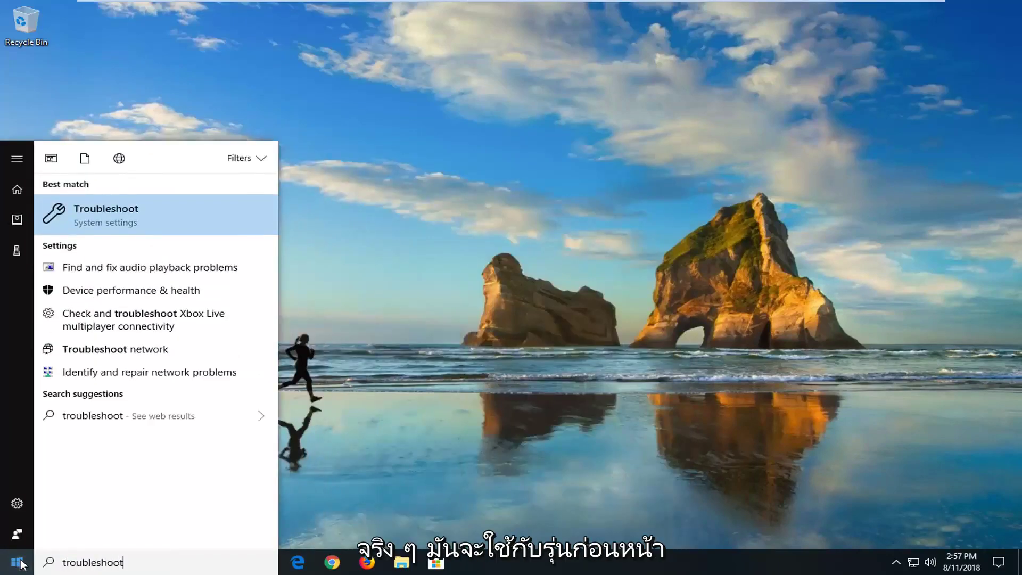
left_click(112, 215)
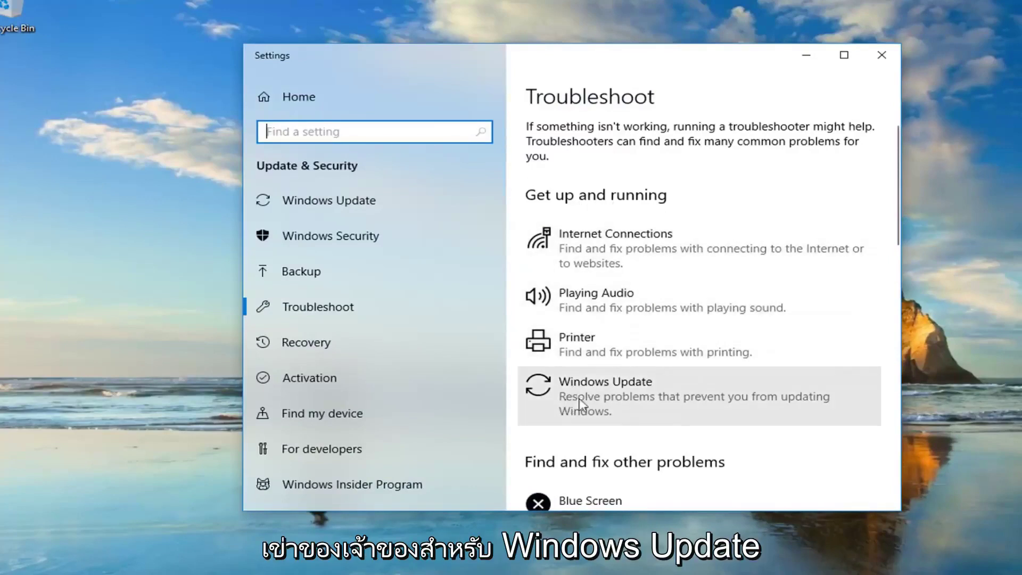
- Run the Windows Update troubleshooter past the pending-reboot warning to completion, then close it
left_click(755, 404)
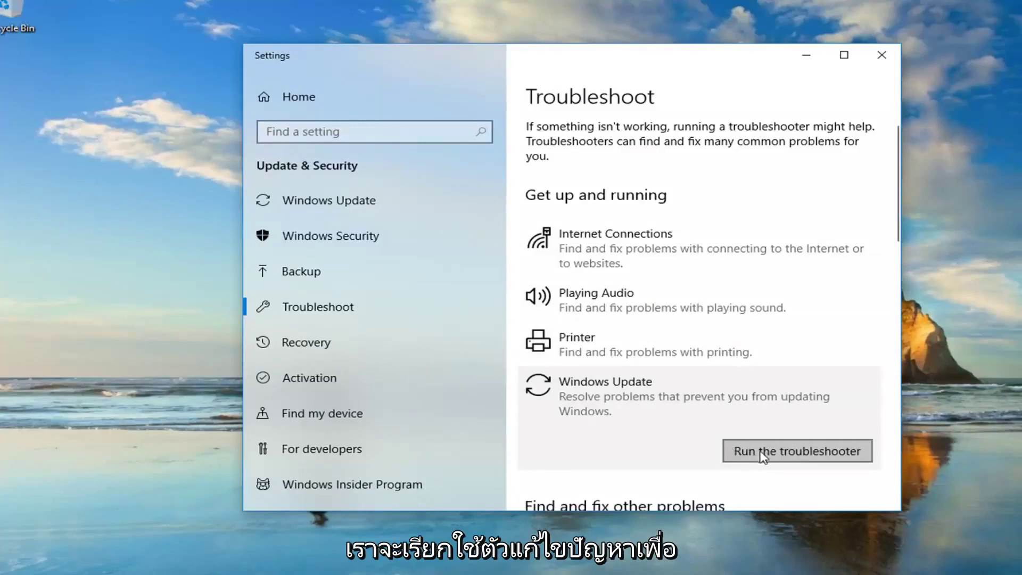
left_click(751, 453)
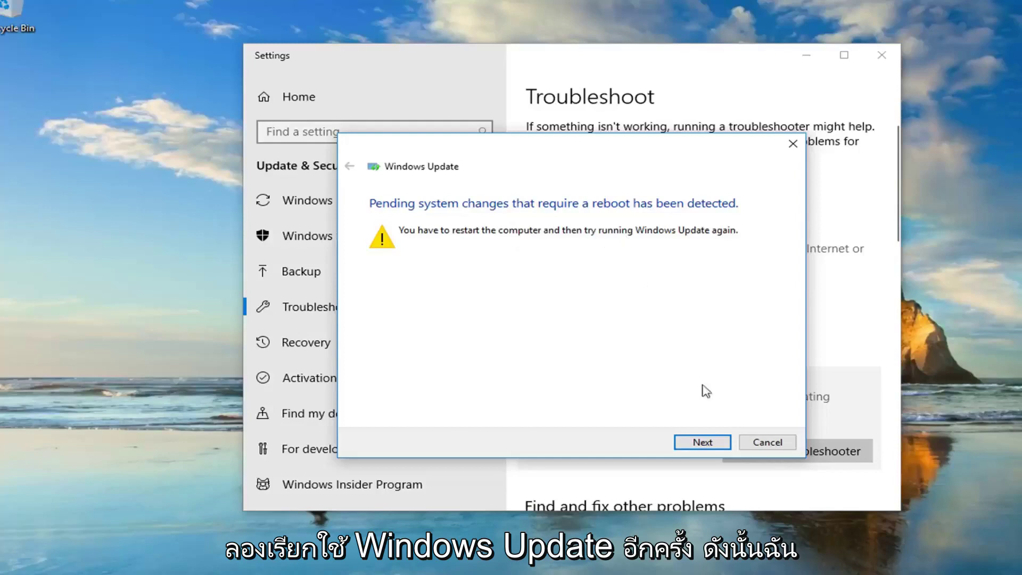
left_click(702, 442)
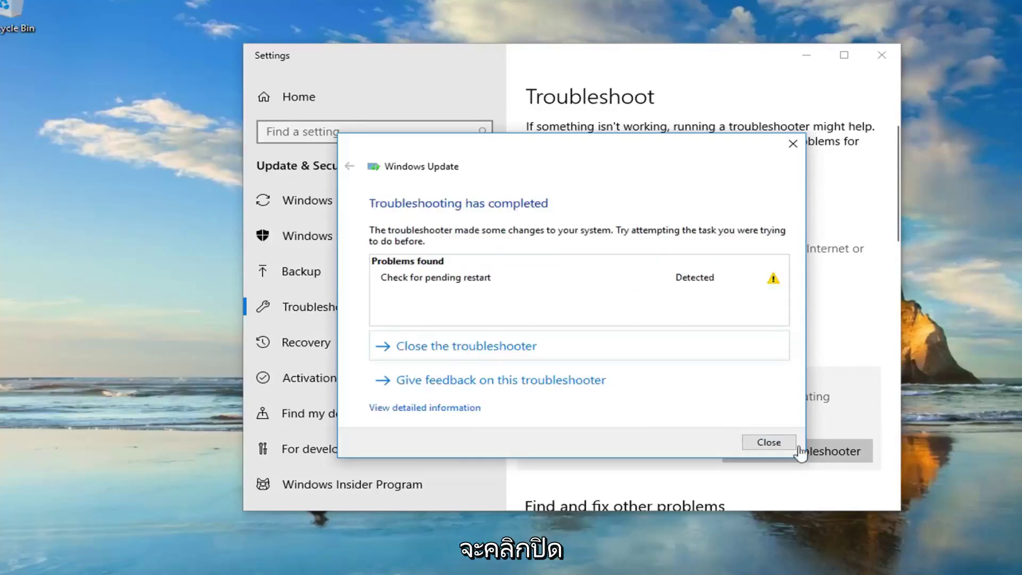
left_click(768, 443)
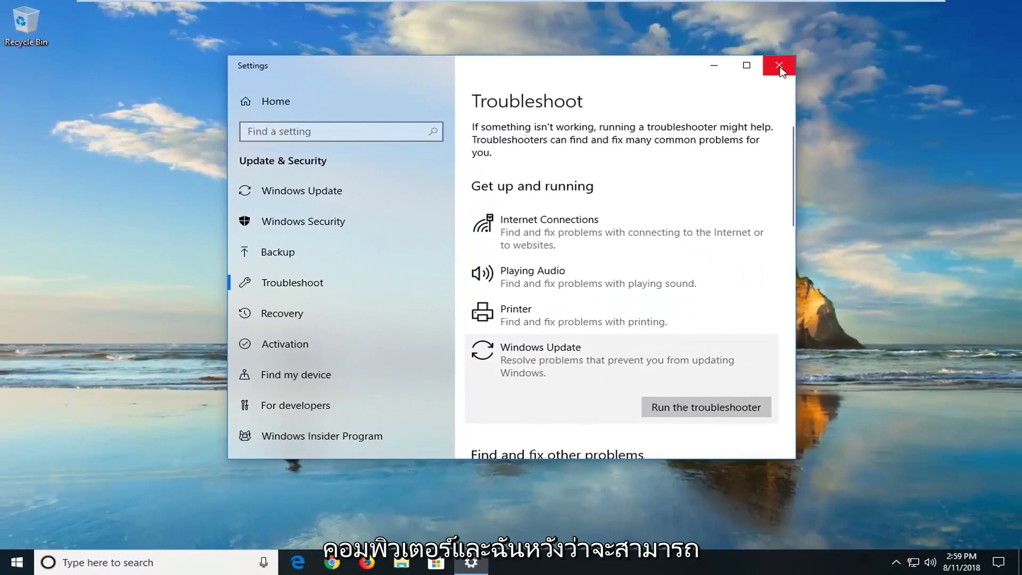
- Close Settings and launch File Explorer from a Start search for 'file explorer'
left_click(780, 66)
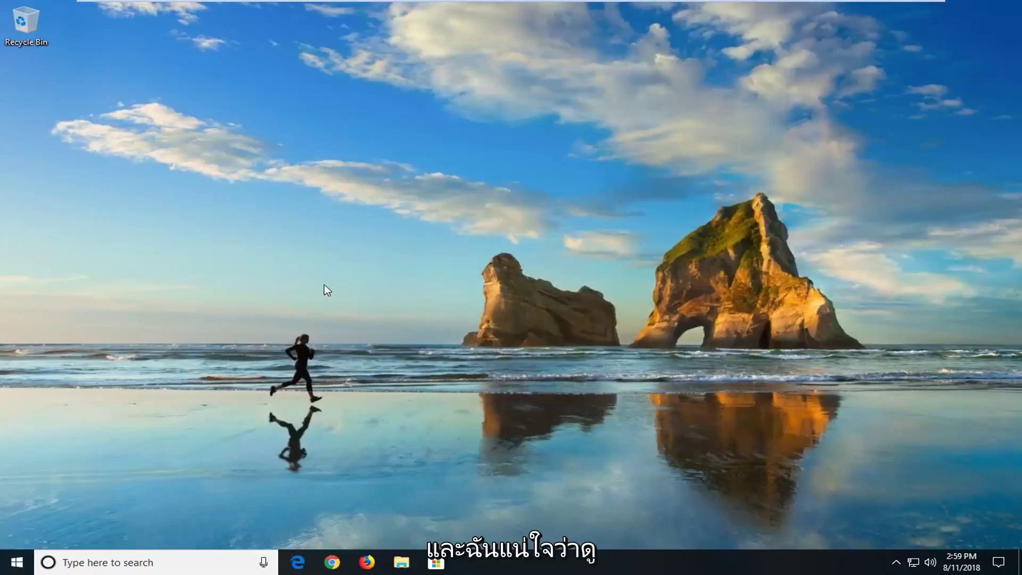
left_click(18, 568)
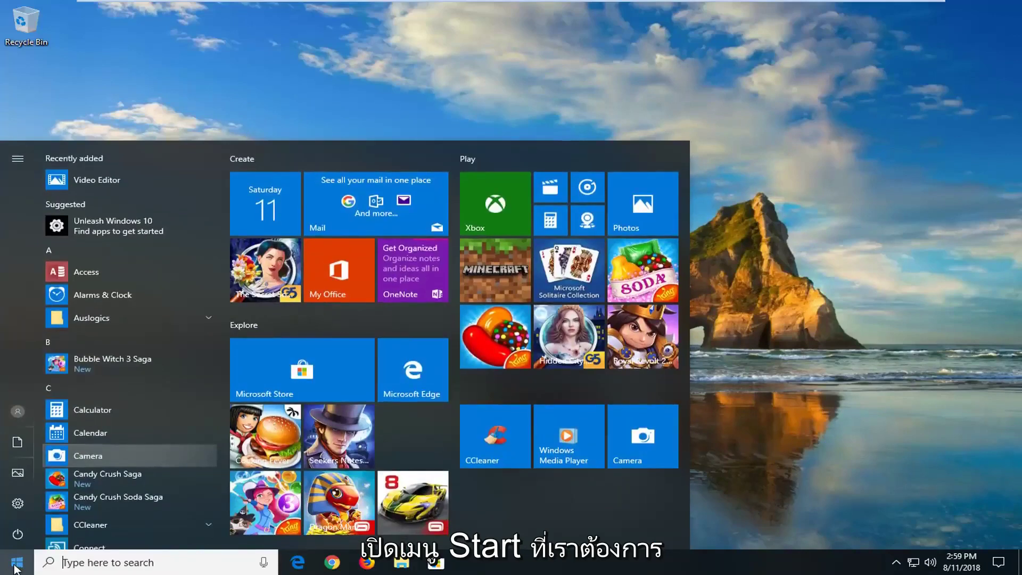
type("f")
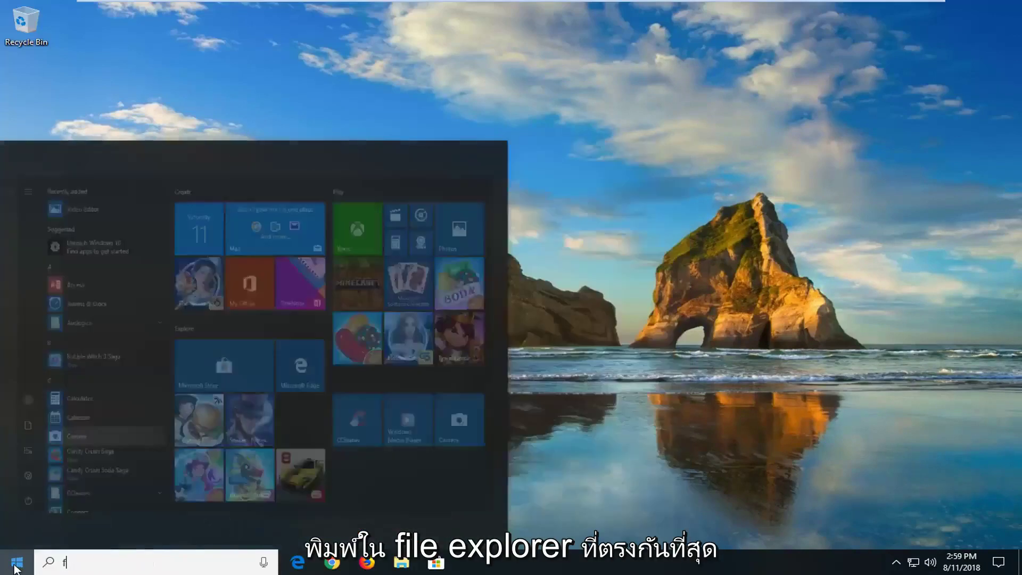
type("ile exporer")
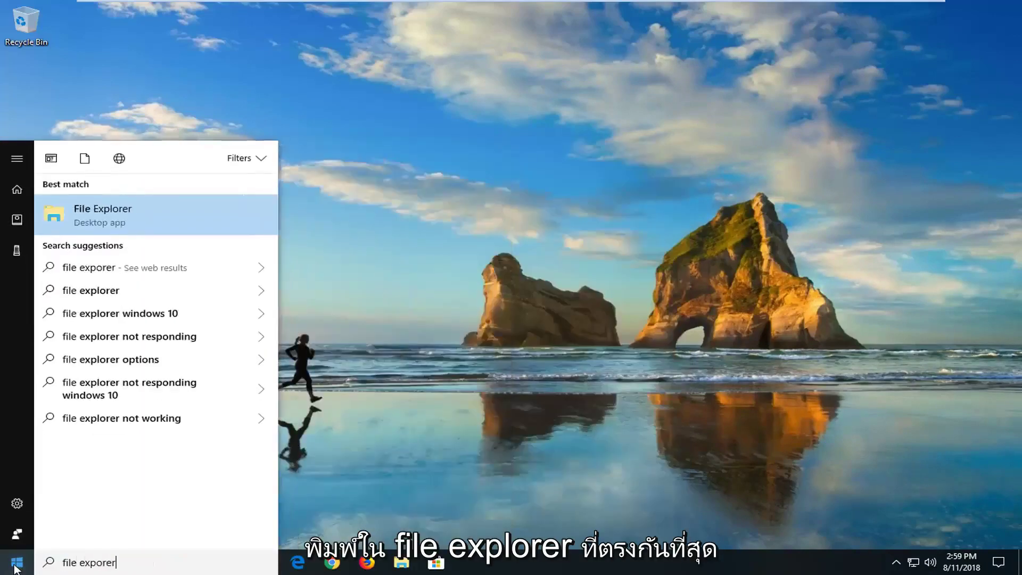
key("BackSpace")
key("BackSpace")
key("BackSpace")
key("BackSpace")
type("l")
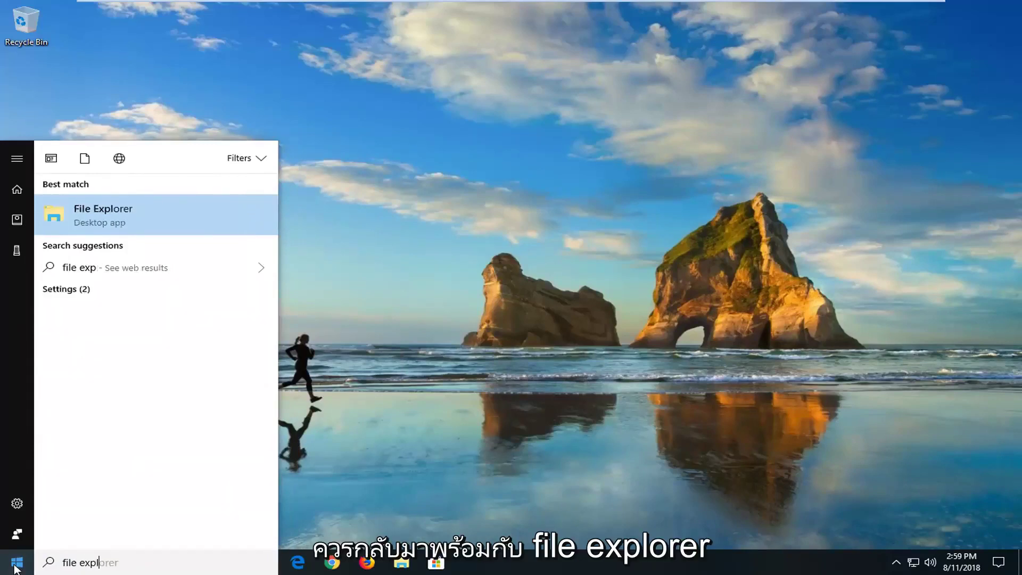
type("orer")
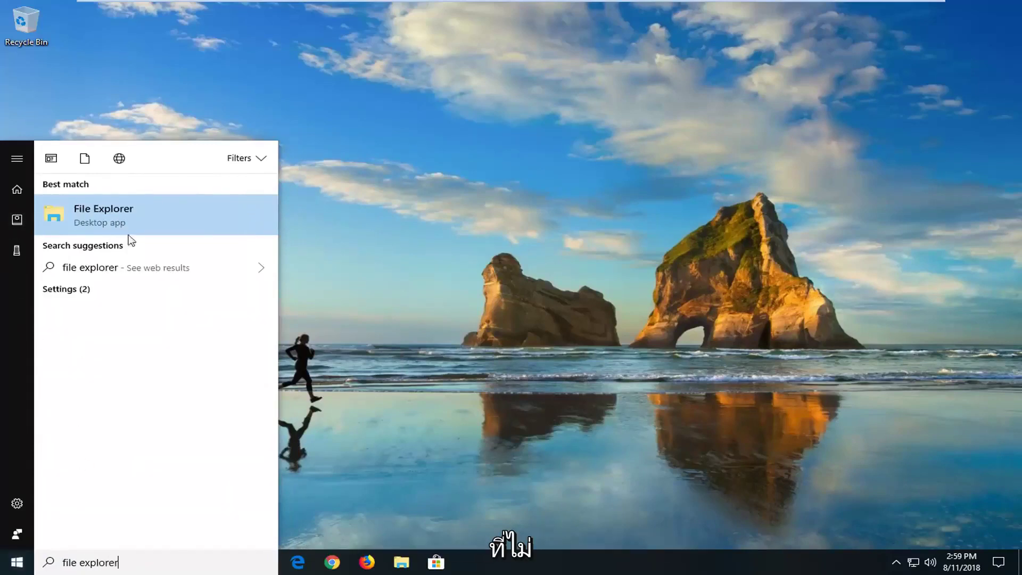
left_click(161, 220)
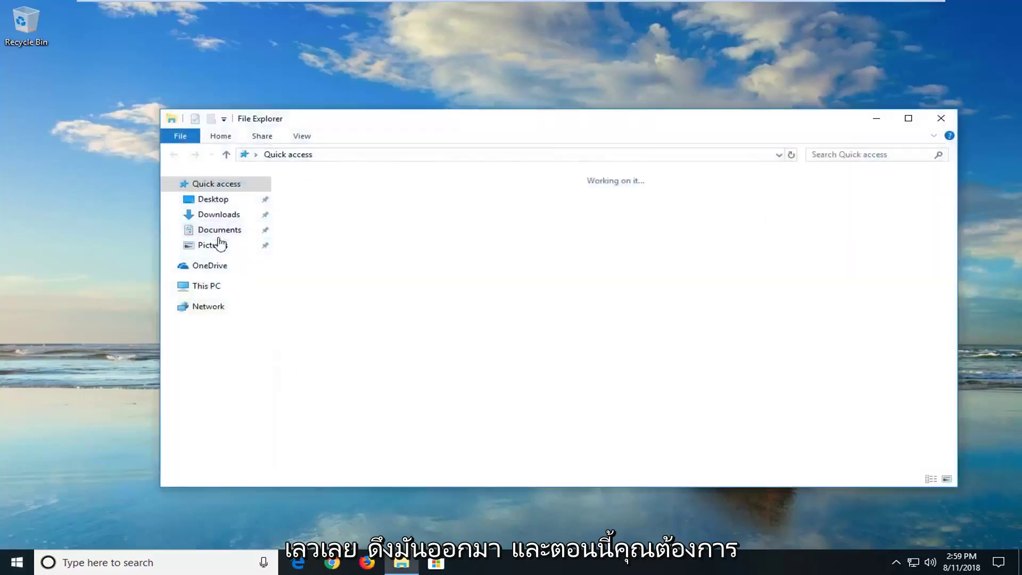
- Browse through This PC and Local Disk (C:) into Windows\SoftwareDistribution
left_click(204, 289)
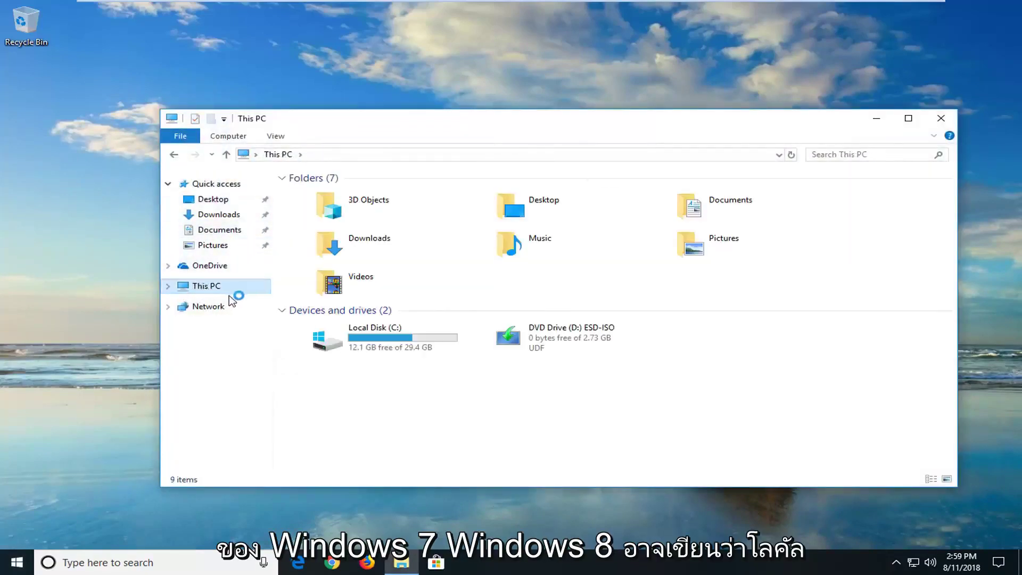
double_click(397, 343)
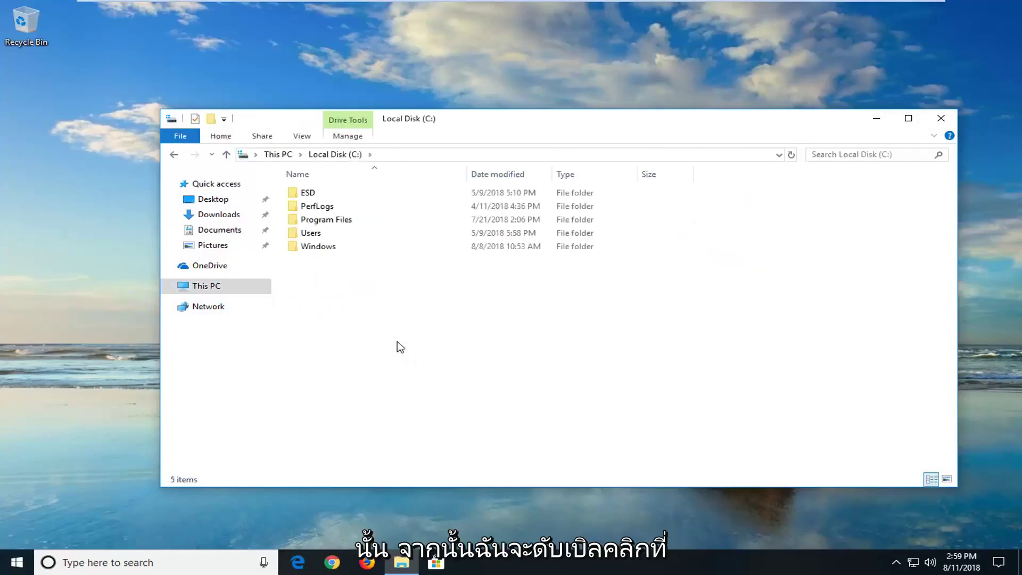
double_click(319, 247)
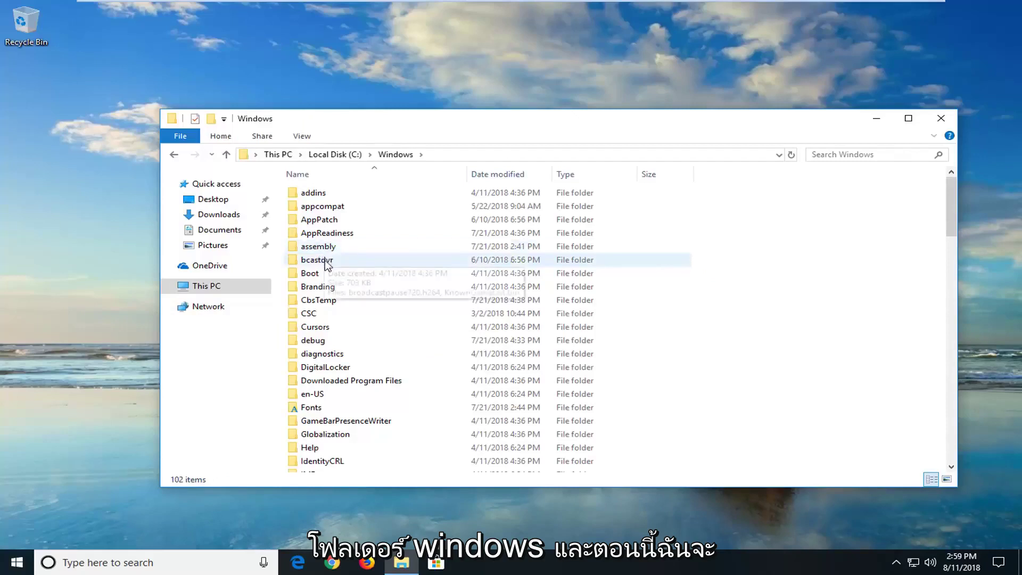
scroll(325, 298, "down", 13)
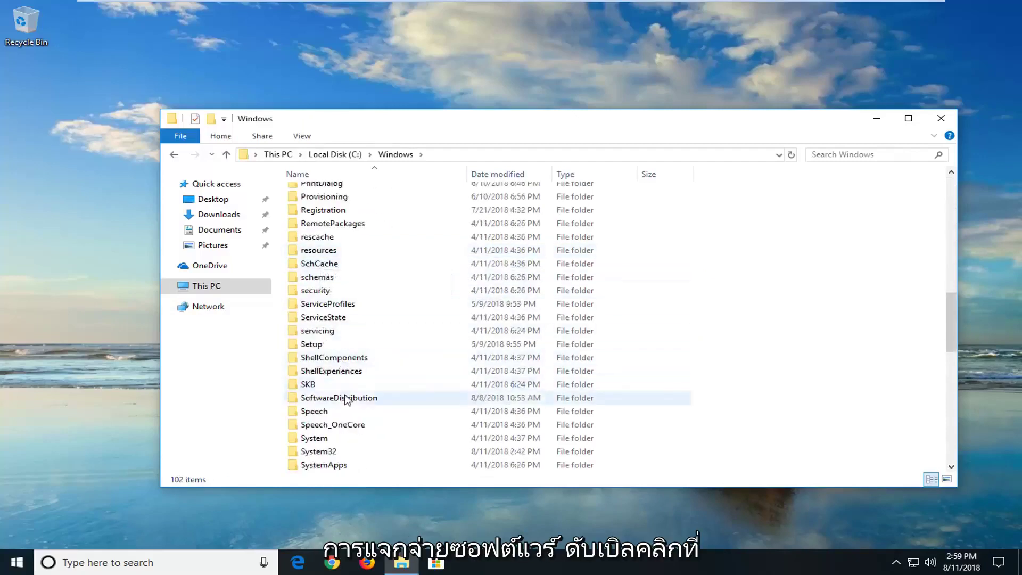
double_click(339, 398)
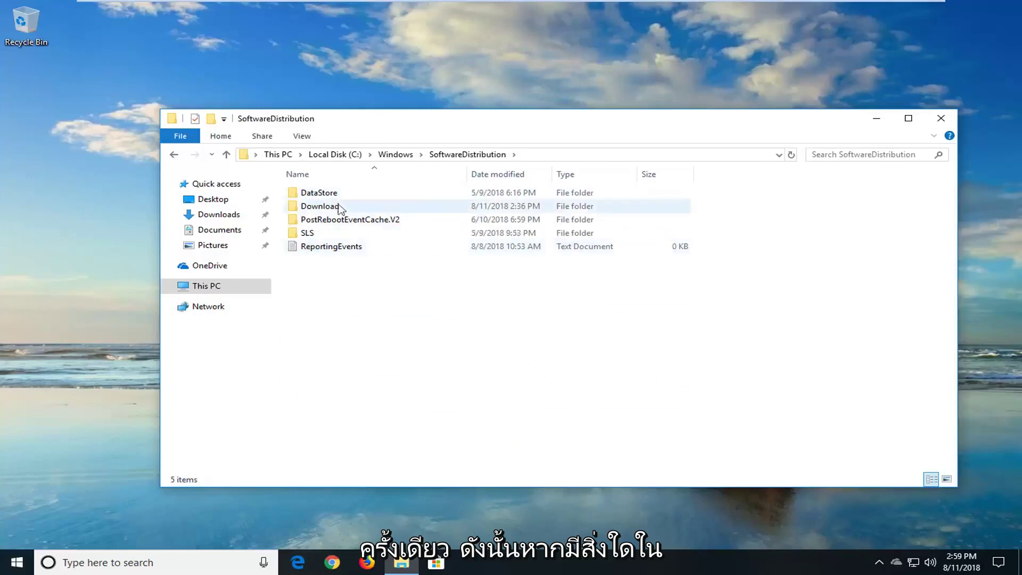
- Delete all five SoftwareDistribution items, skipping any that are in use
left_click_drag(446, 384, 331, 104)
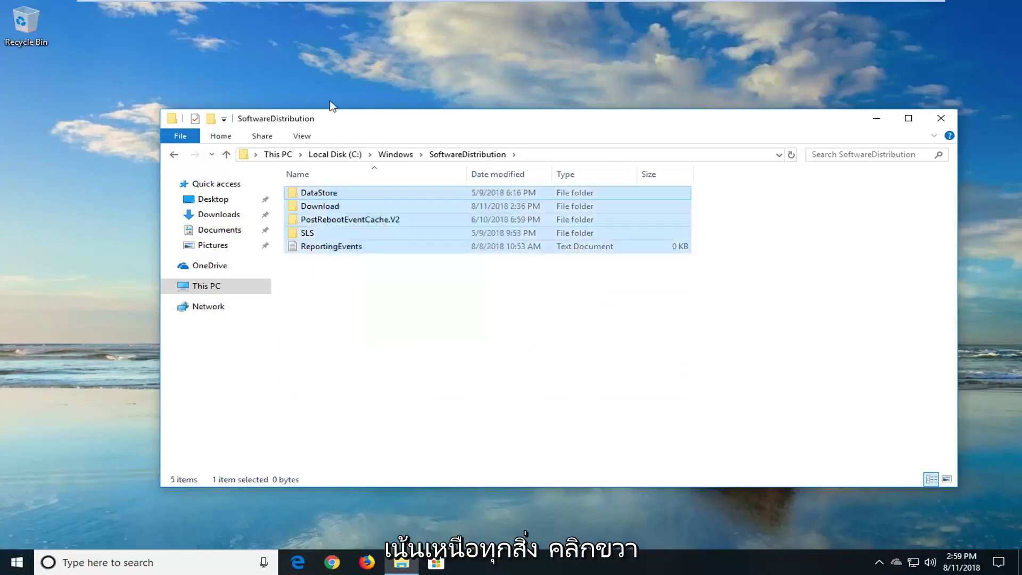
right_click(369, 204)
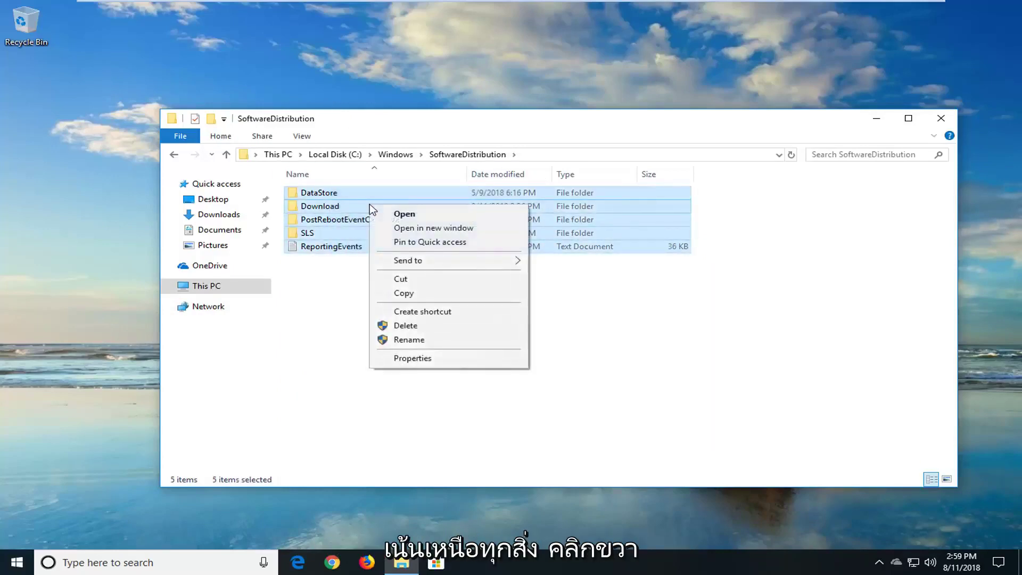
left_click(409, 326)
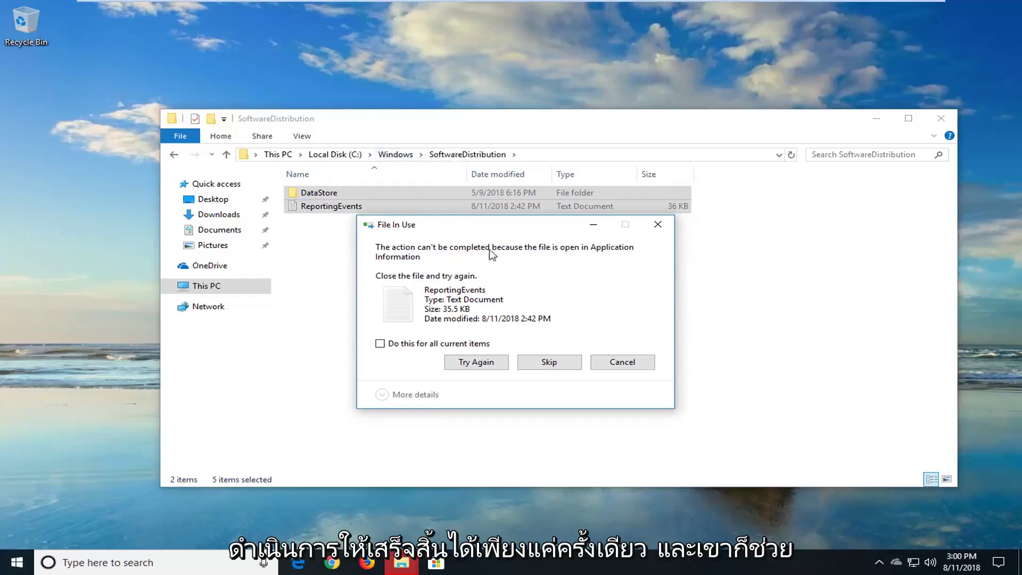
left_click(549, 362)
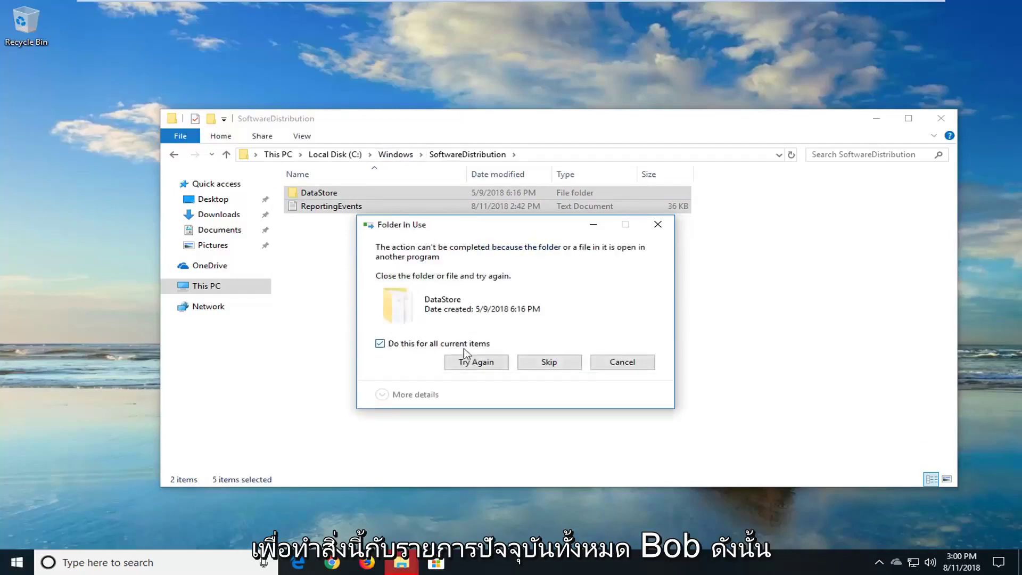
left_click(562, 368)
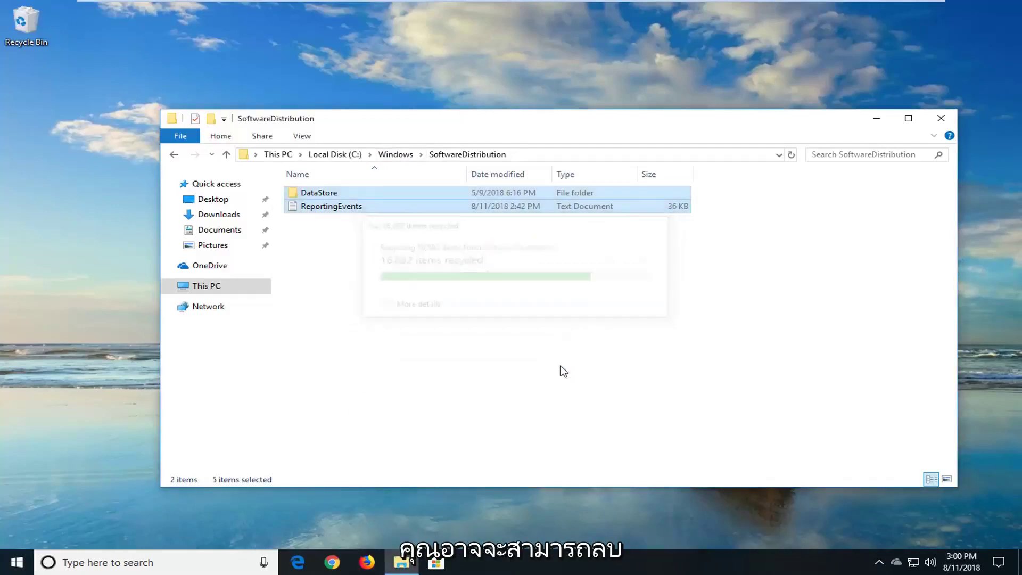
- Inspect the remaining DataStore folder, return to SoftwareDistribution, and close File Explorer
double_click(342, 195)
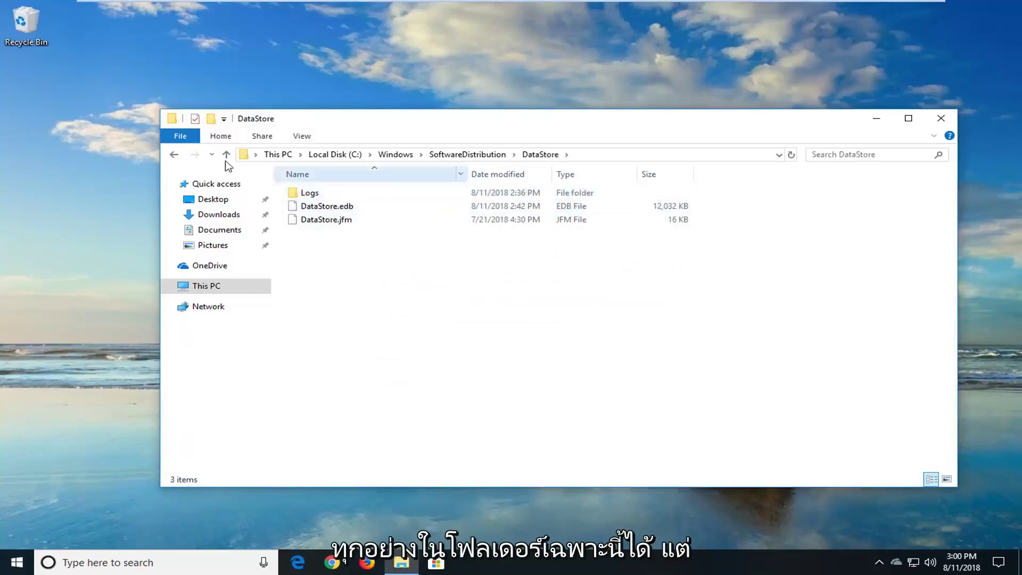
left_click(175, 154)
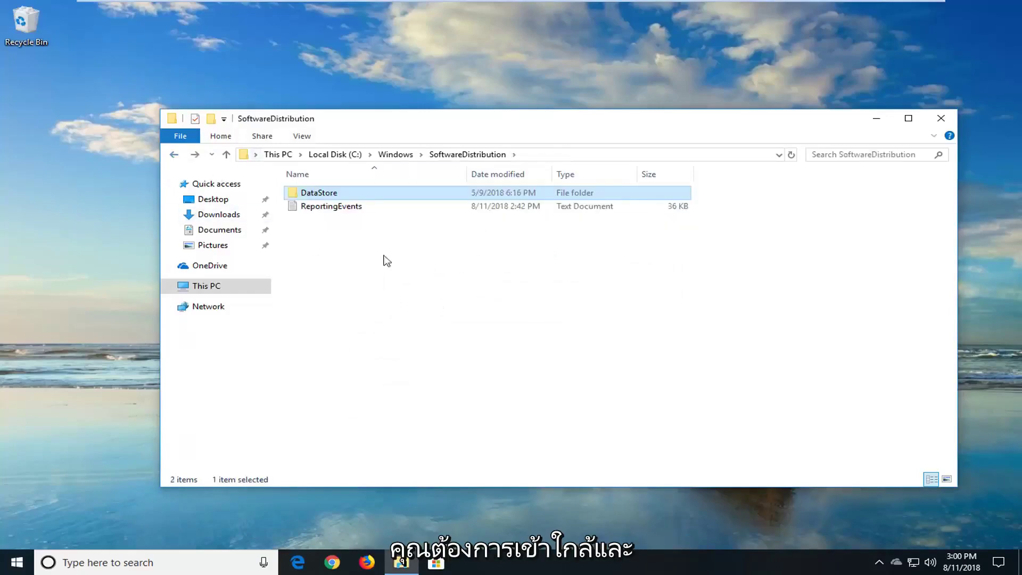
left_click(941, 118)
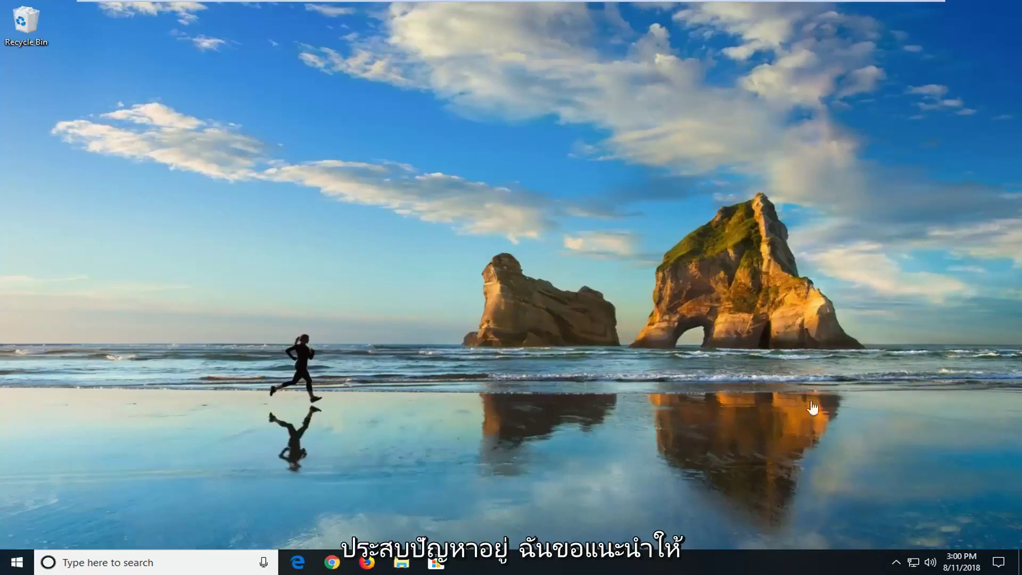
- Search Start for 'services' and launch the Services desktop app
left_click(15, 563)
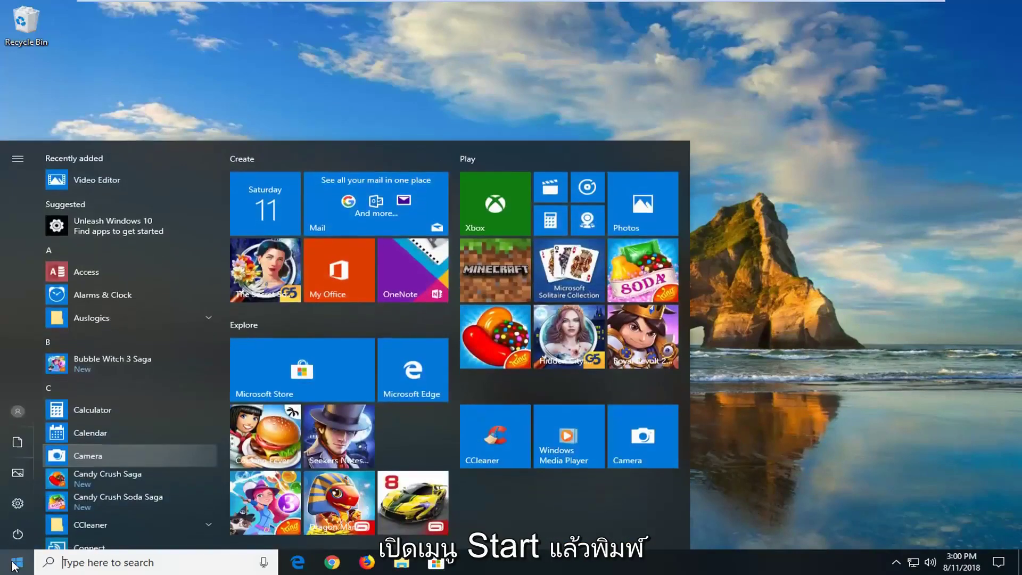
type("services")
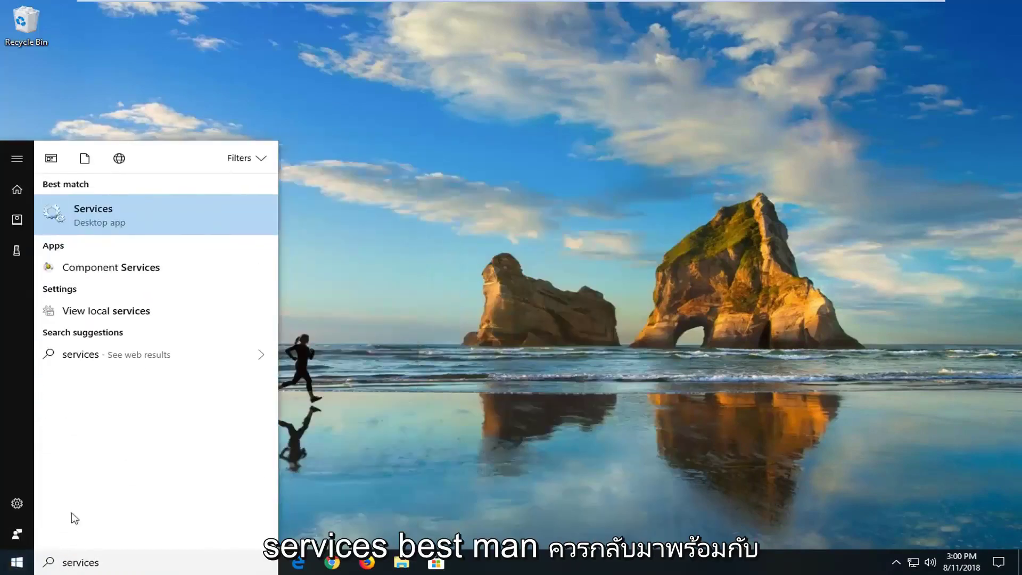
left_click(110, 214)
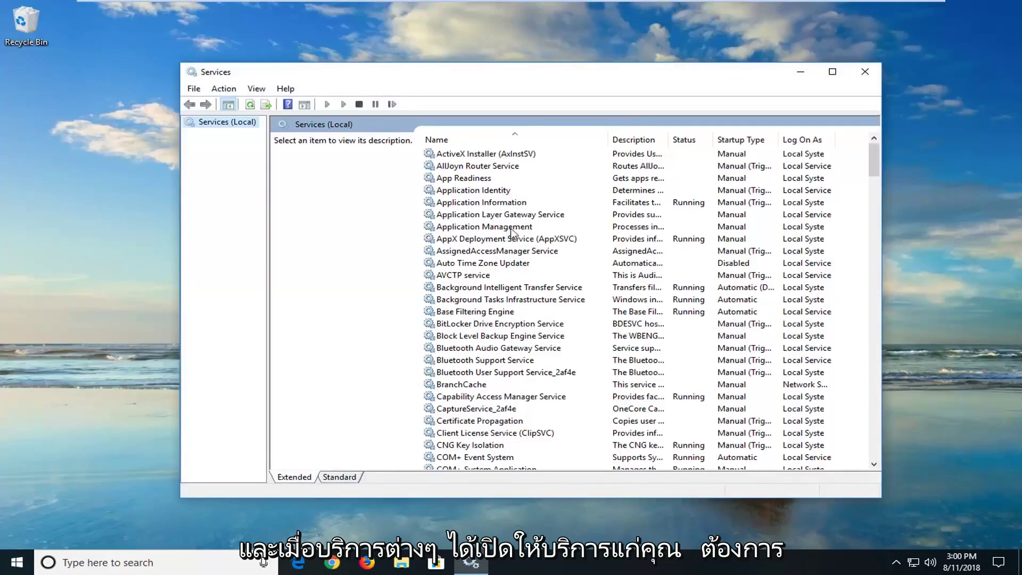
double_click(473, 291)
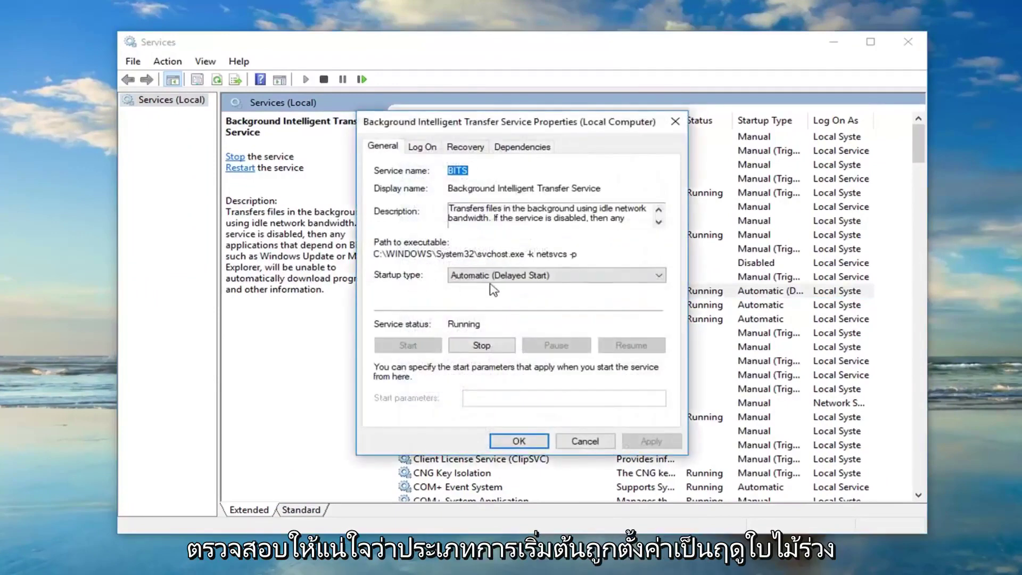
left_click(499, 278)
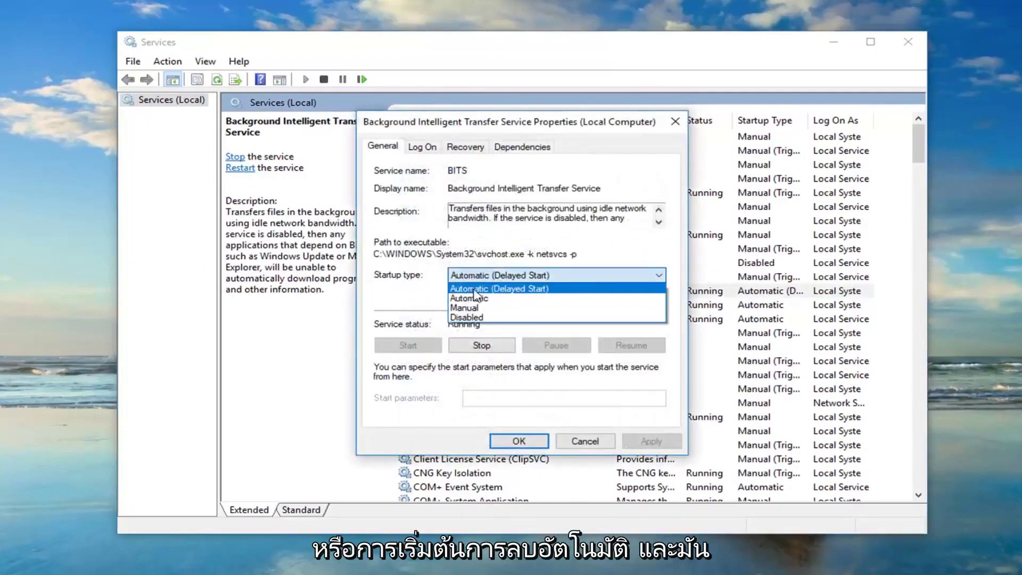
left_click(475, 278)
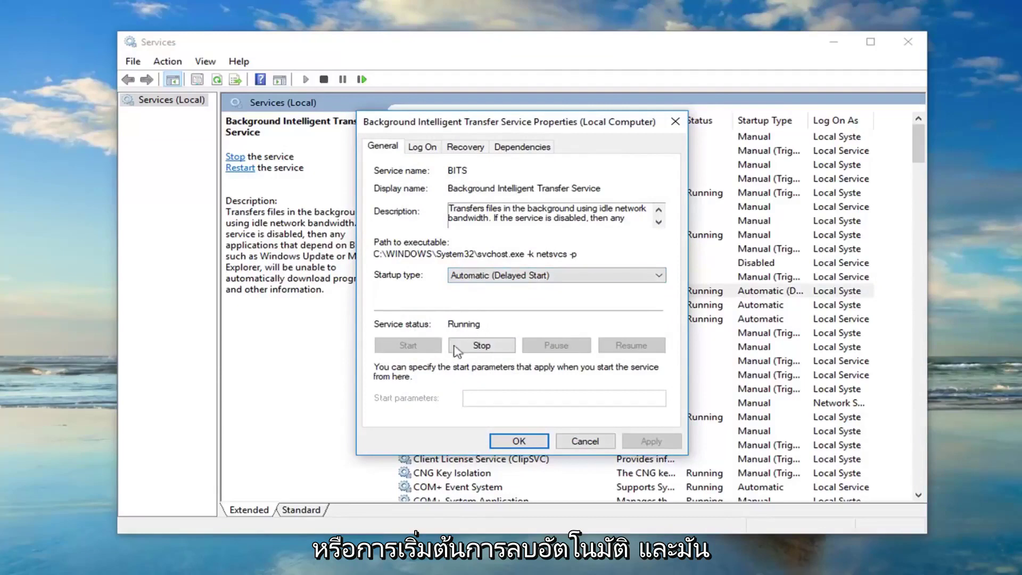
left_click(519, 441)
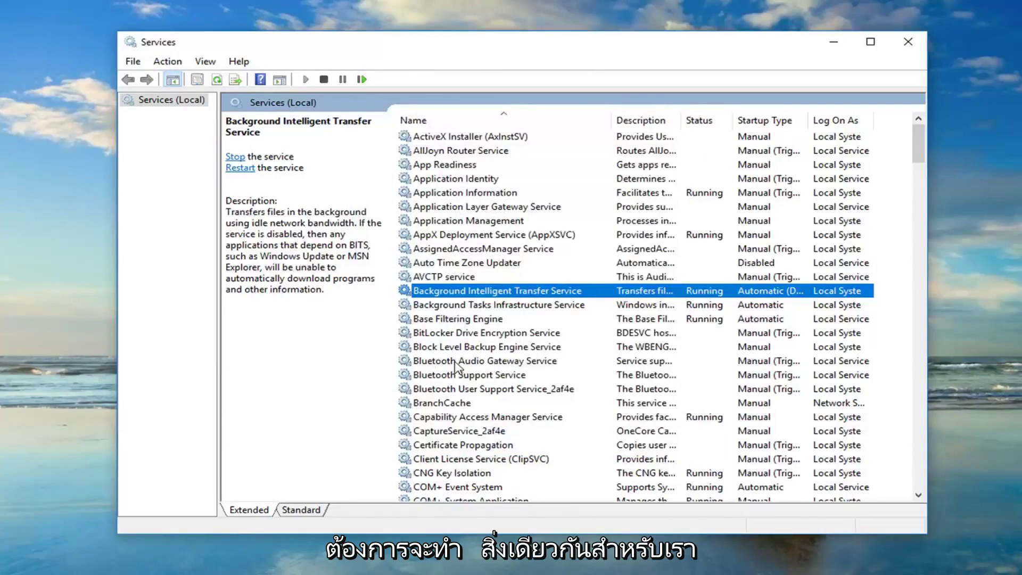
left_click(456, 418)
scroll(452, 436, "down", 4)
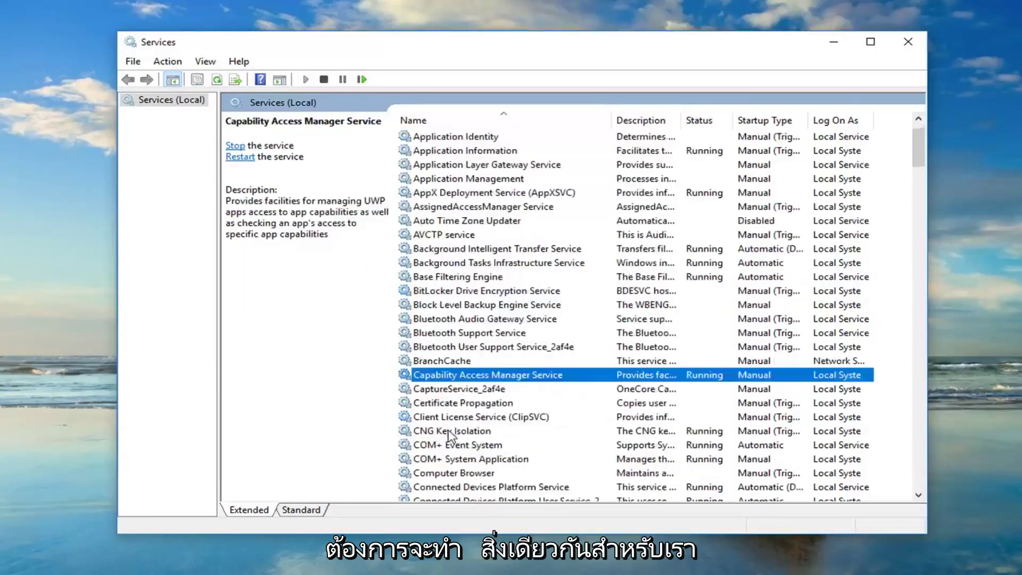
left_click(455, 445)
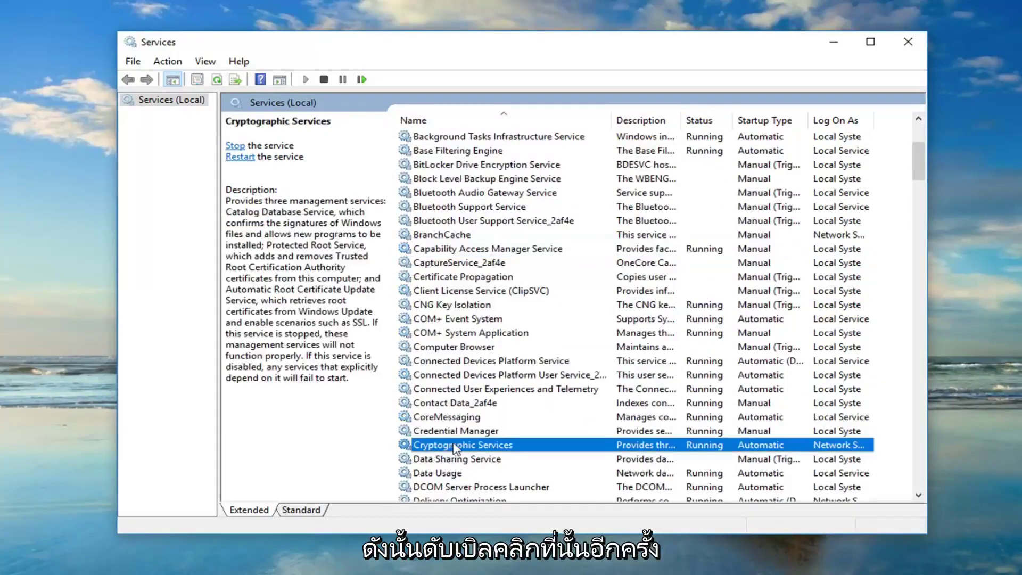
double_click(489, 447)
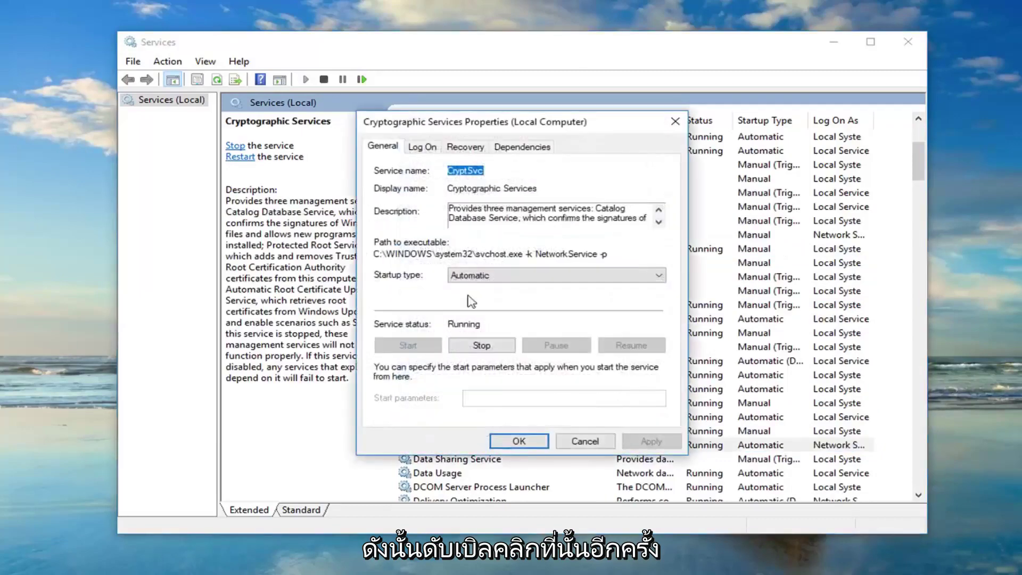
left_click(578, 444)
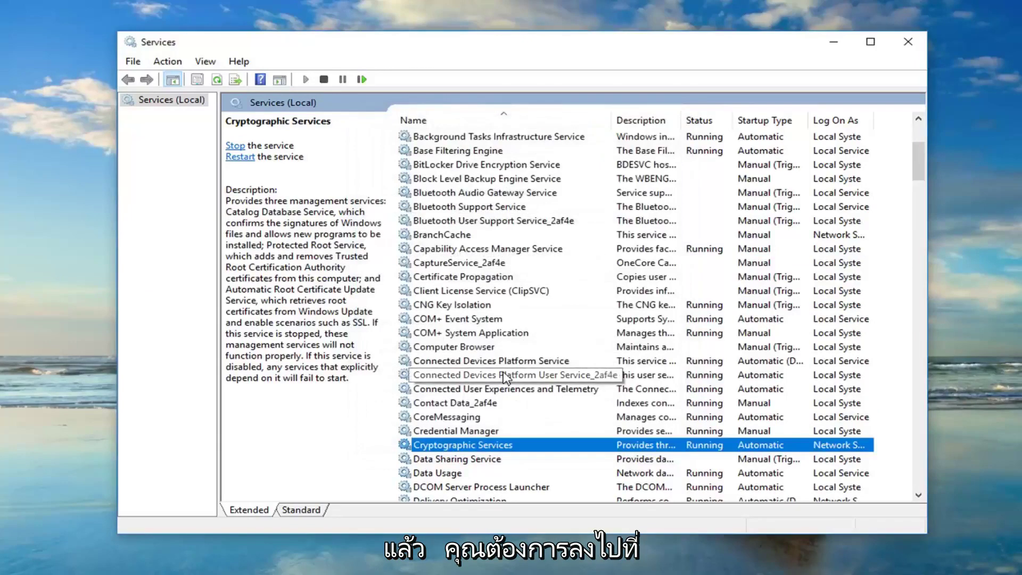
scroll(490, 379, "down", 20)
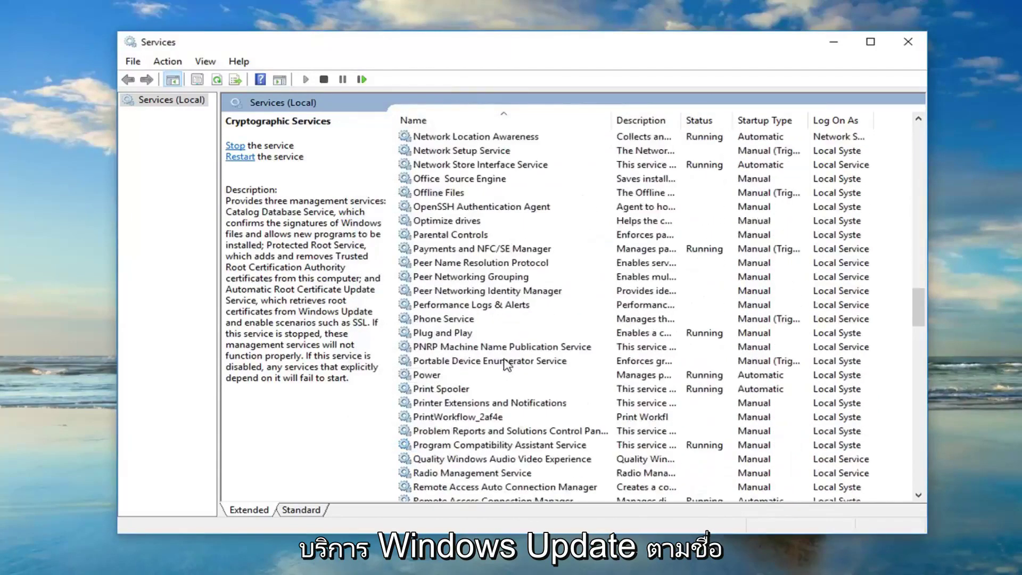
scroll(483, 383, "down", 6)
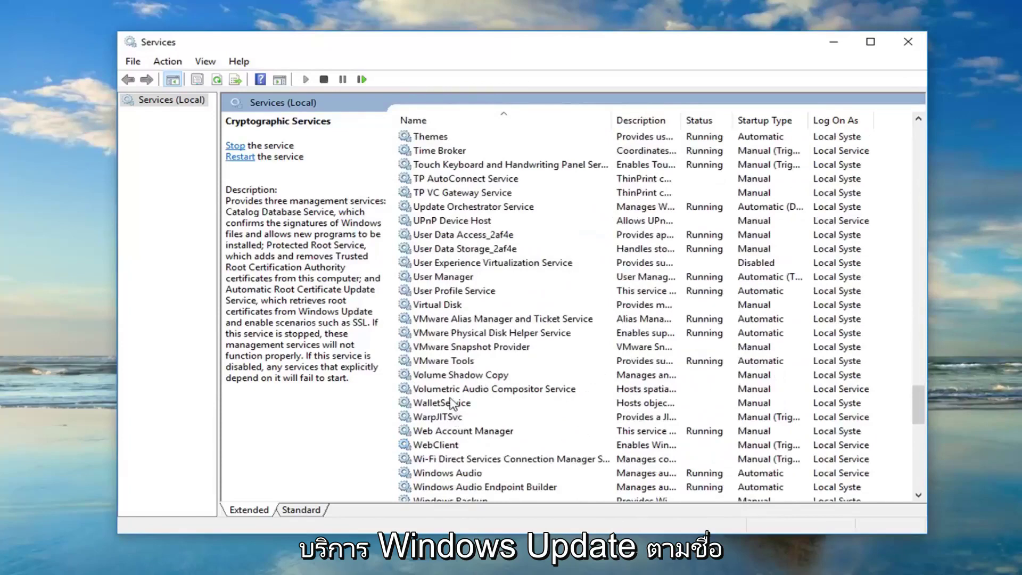
scroll(439, 330, "down", 5)
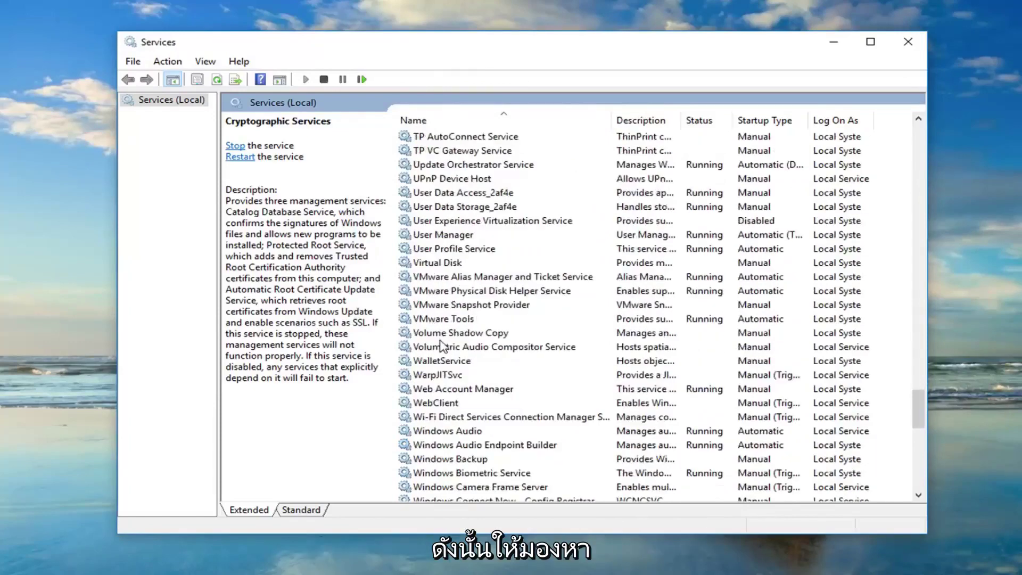
scroll(436, 450, "down", 5)
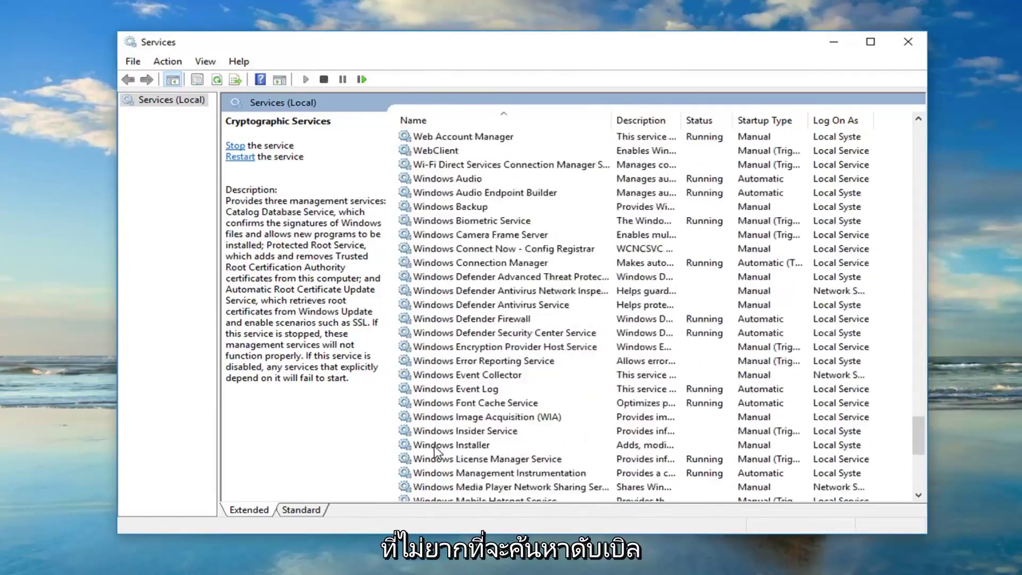
- Set the Windows Update service's startup type to Automatic, start it, and apply the change
scroll(429, 452, "down", 1)
left_click(451, 461)
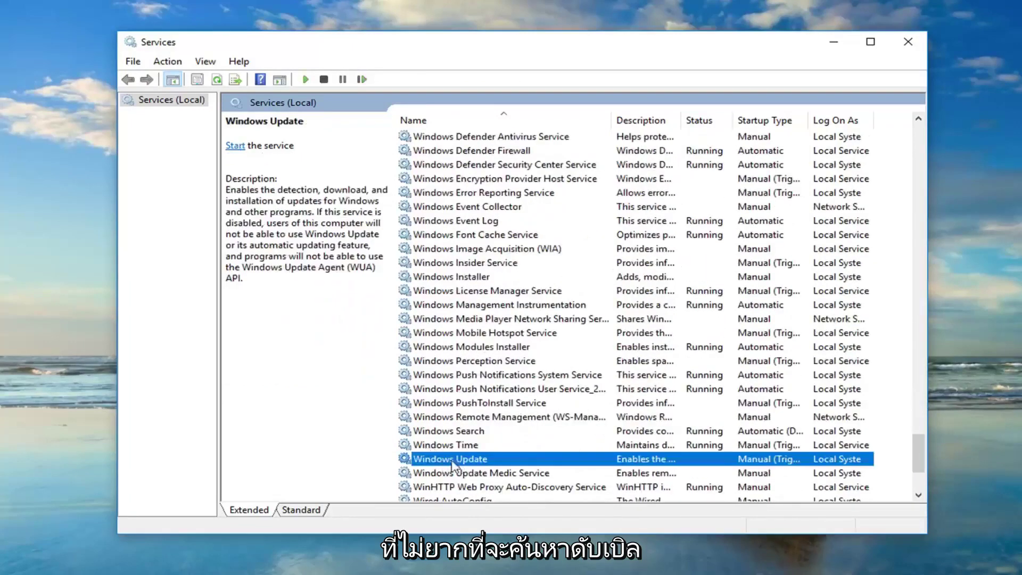
double_click(454, 463)
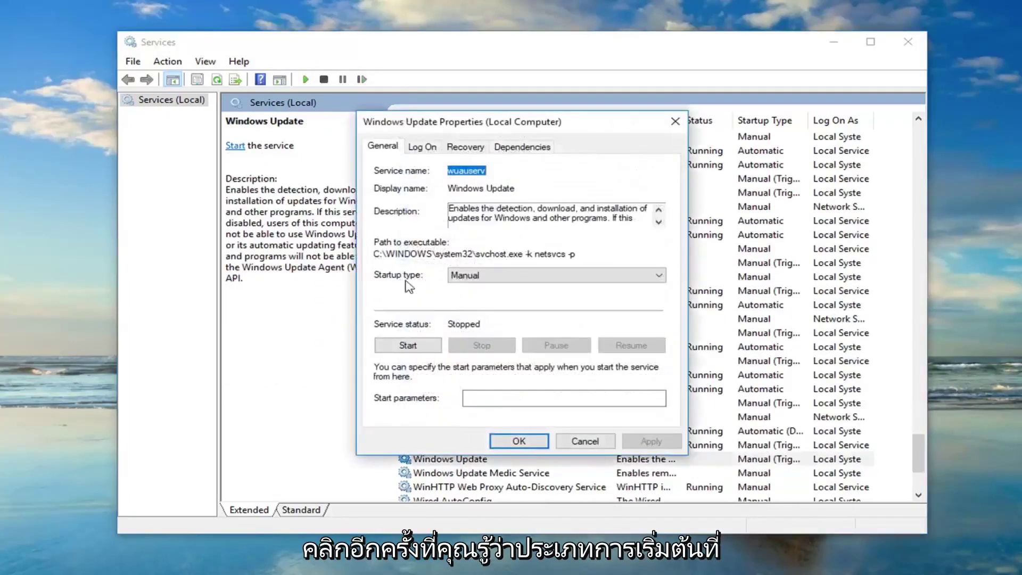
left_click(557, 275)
left_click(474, 299)
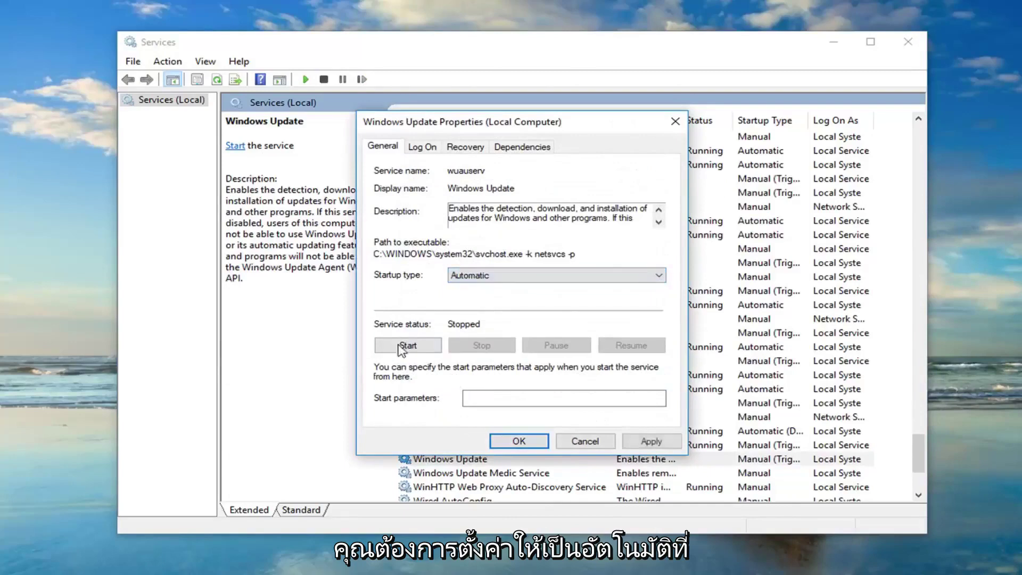
left_click(405, 346)
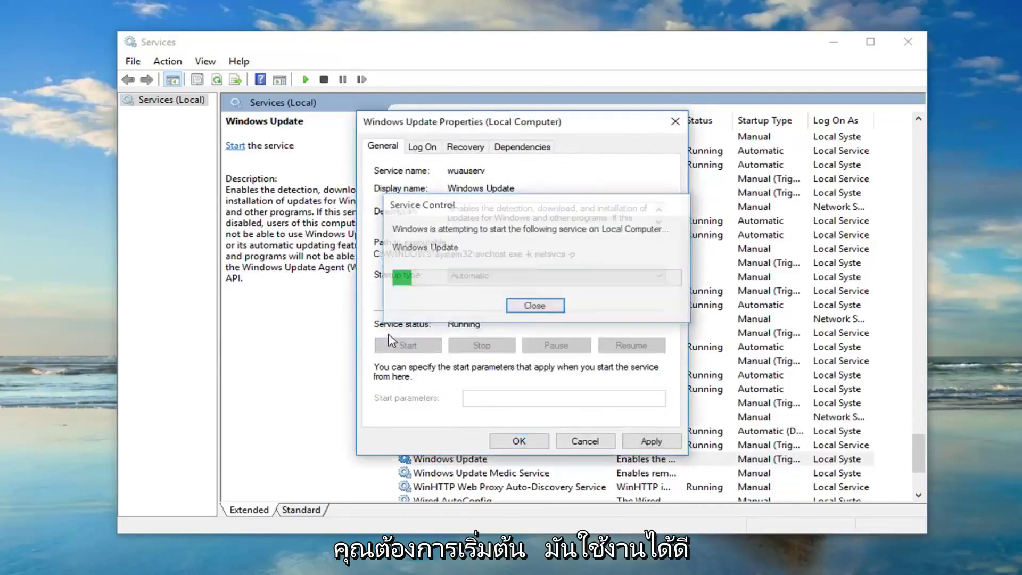
left_click(652, 441)
left_click(519, 442)
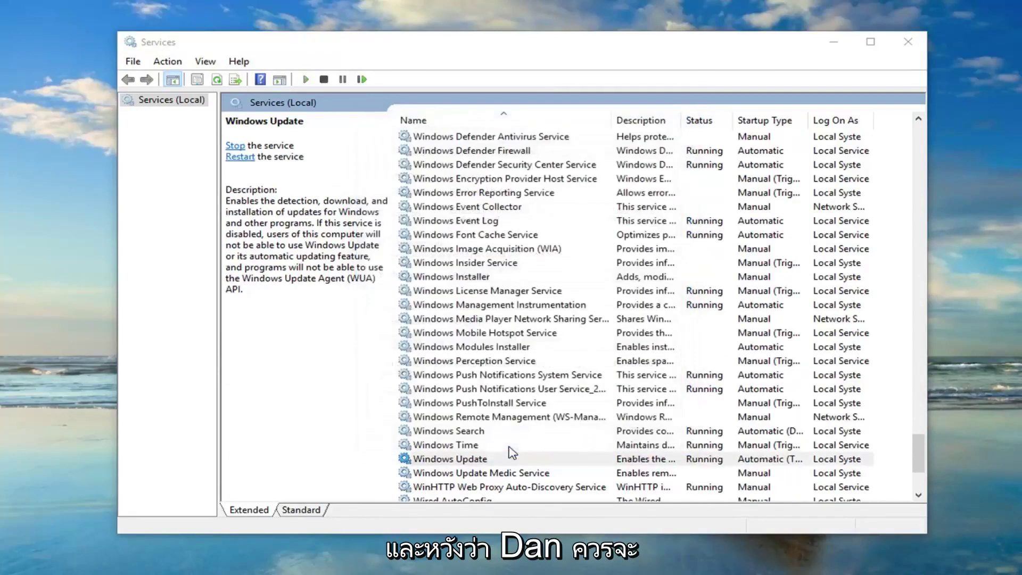